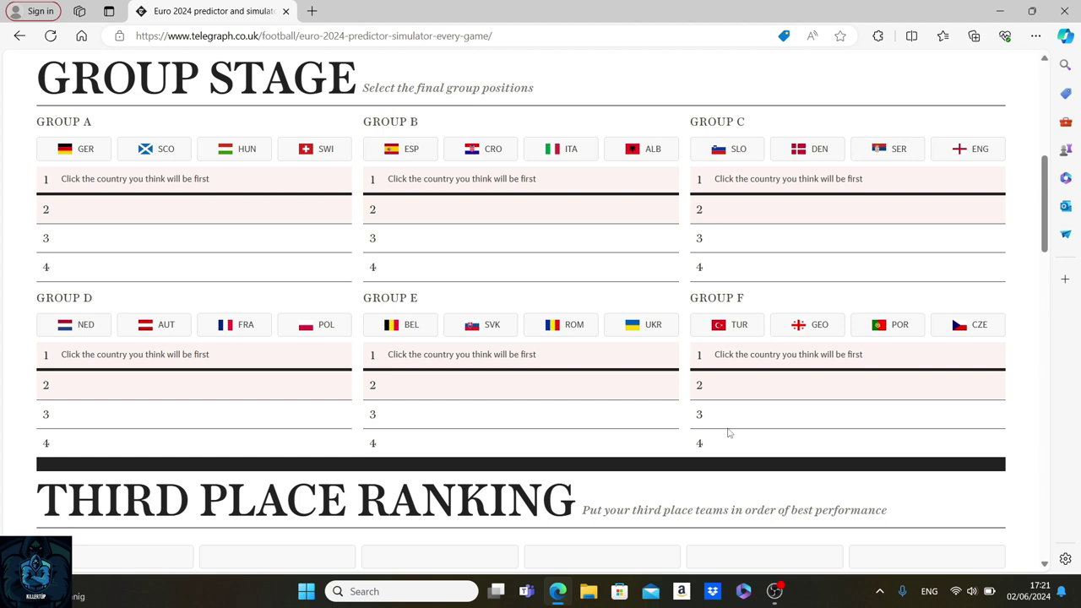
# Look through the predictor's rounds from the group stage to the final, dismissing the subscription offer on the way.
pyautogui.scroll(-2, 729, 433)
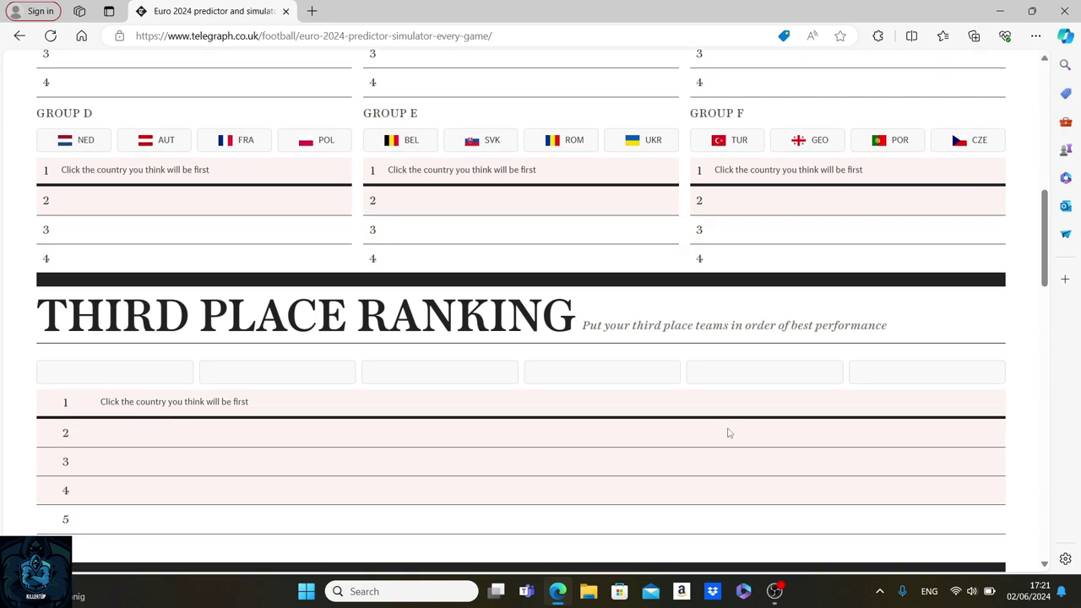
pyautogui.scroll(-2, 729, 433)
pyautogui.scroll(-1, 729, 433)
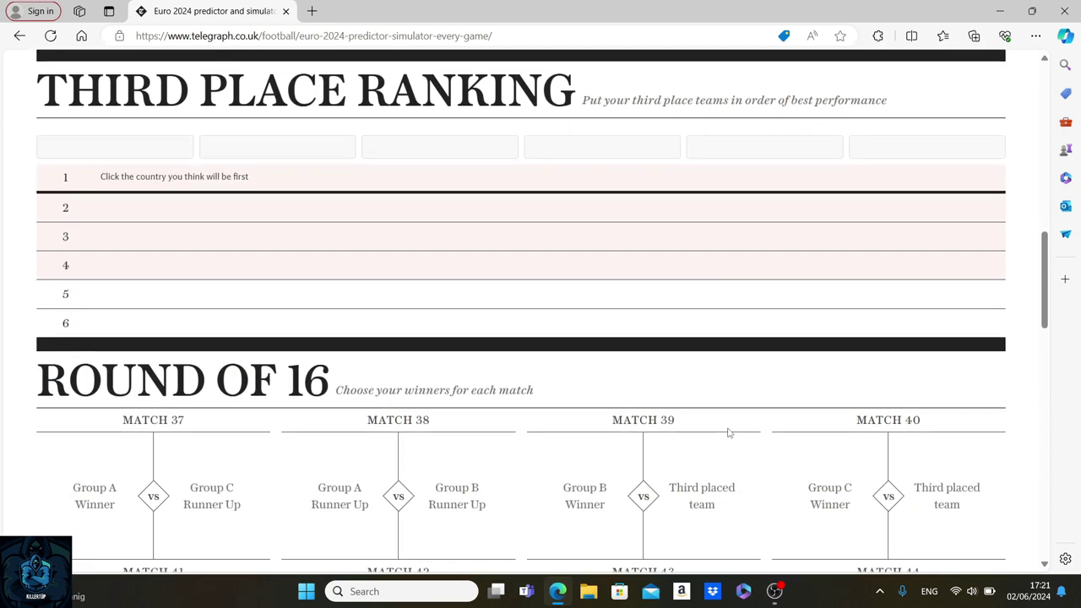
pyautogui.scroll(-1, 729, 434)
pyautogui.scroll(-2, 729, 433)
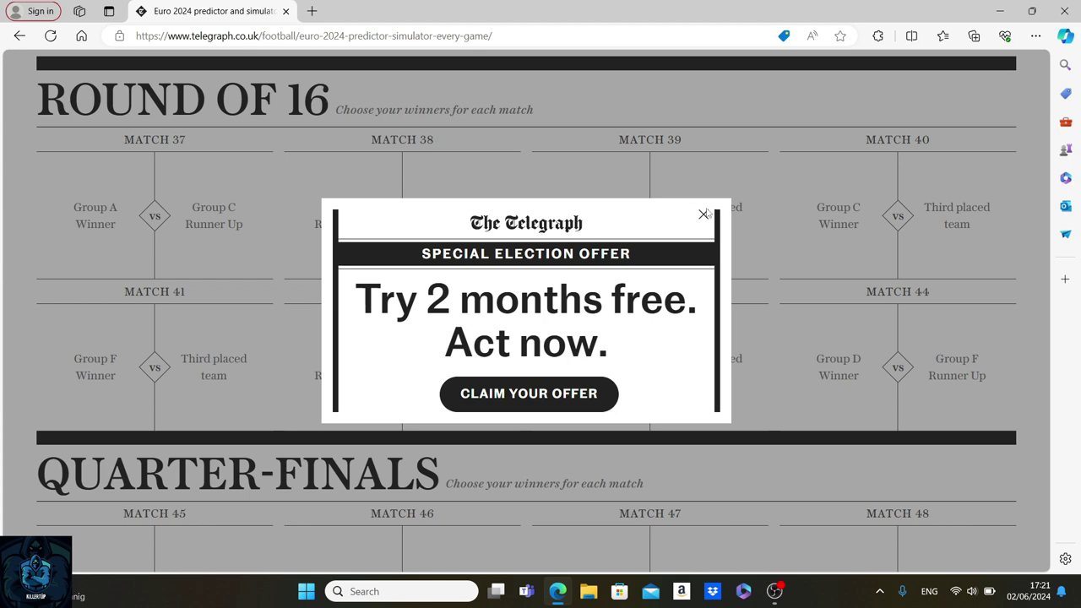
pyautogui.click(704, 217)
pyautogui.scroll(-3, 702, 380)
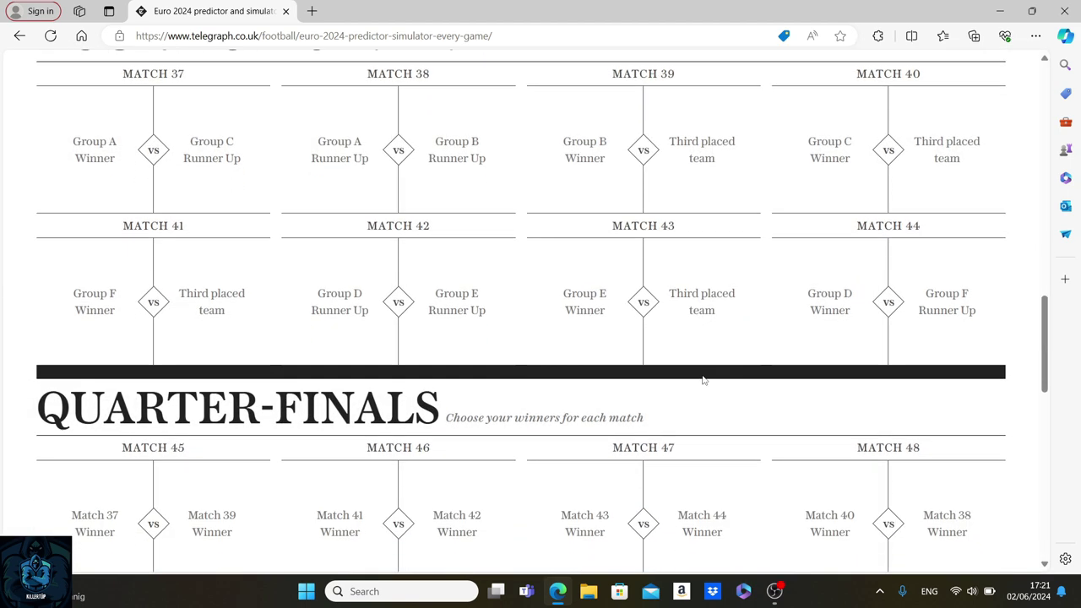
pyautogui.scroll(-2, 702, 380)
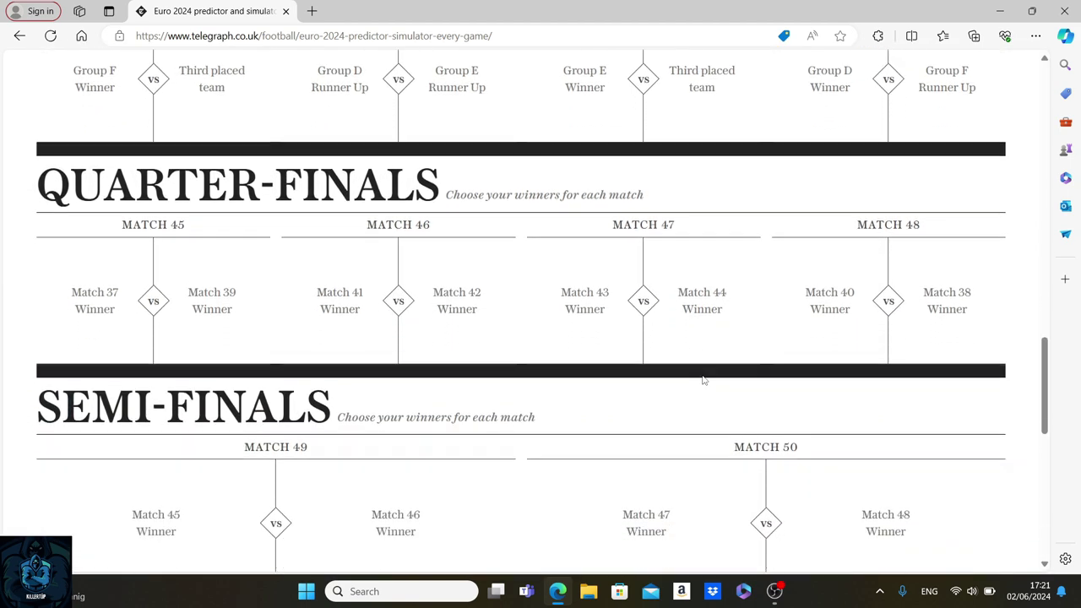
pyautogui.scroll(-1, 702, 380)
pyautogui.scroll(-1, 702, 380)
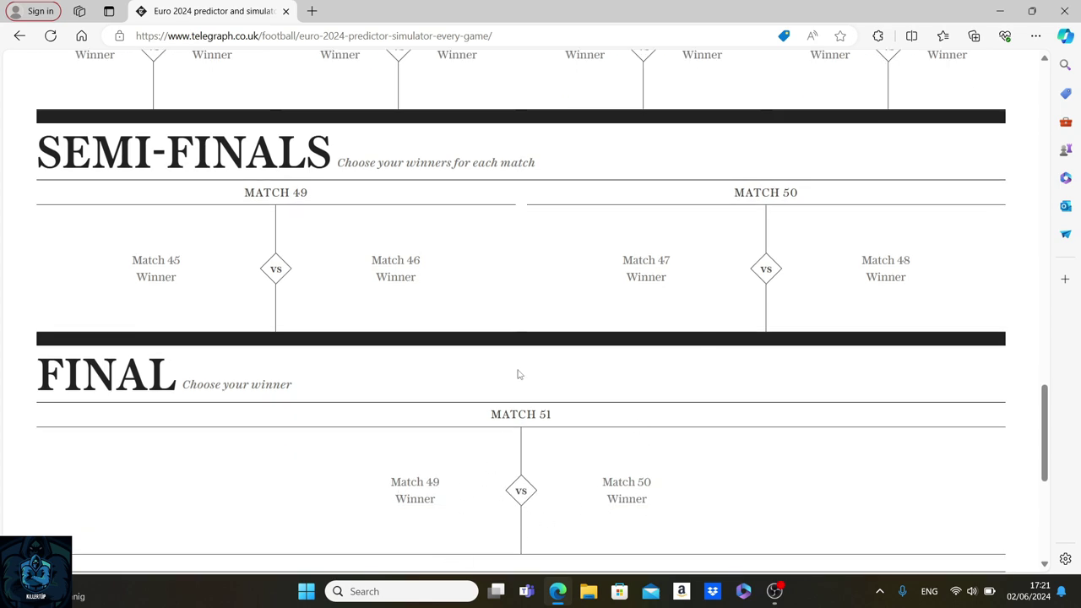
pyautogui.scroll(3, 518, 373)
pyautogui.scroll(10, 517, 374)
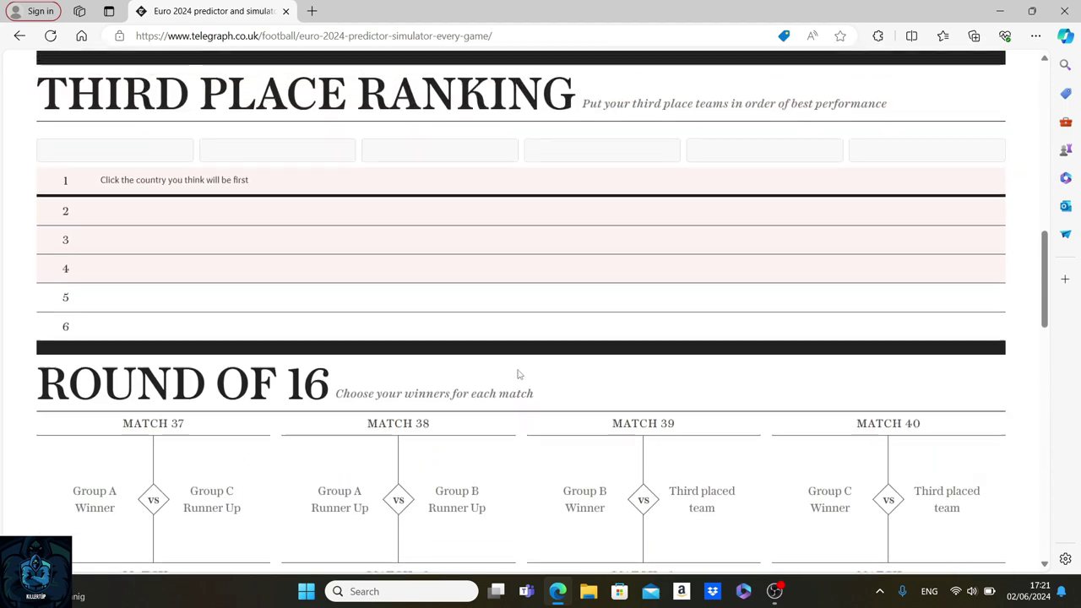
pyautogui.scroll(2, 519, 374)
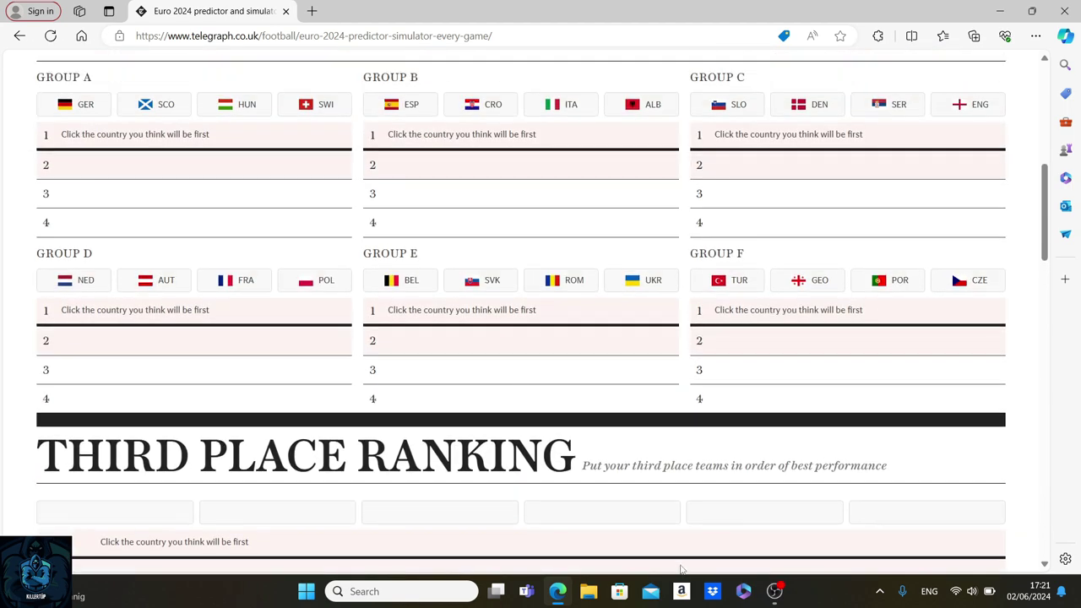
# Rank Group A with Germany first, Hungary second, Switzerland third and Scotland fourth.
pyautogui.scroll(1, 507, 329)
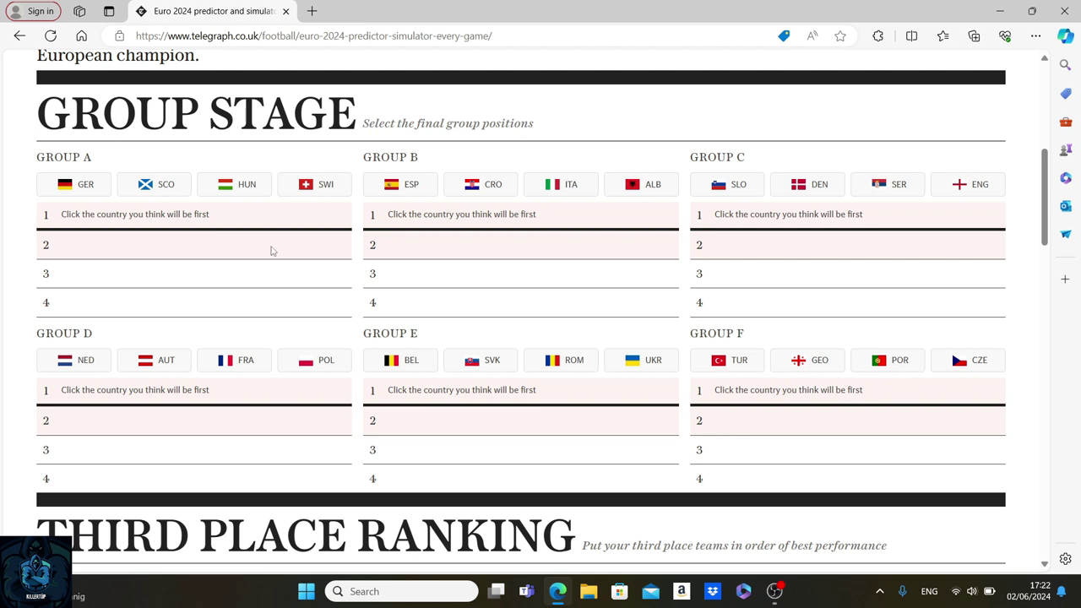
pyautogui.click(84, 193)
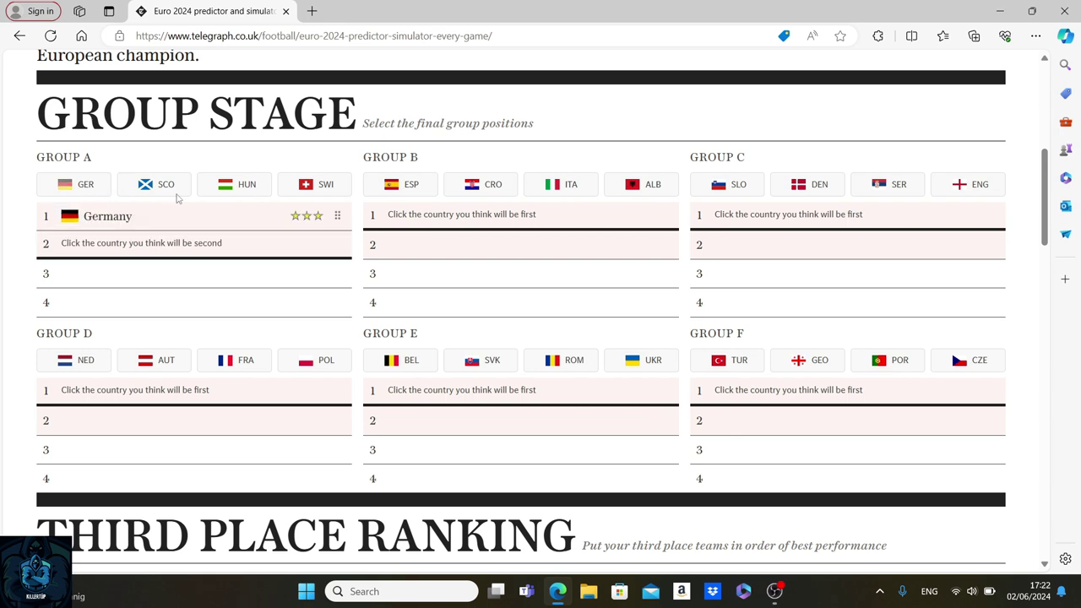
pyautogui.click(257, 189)
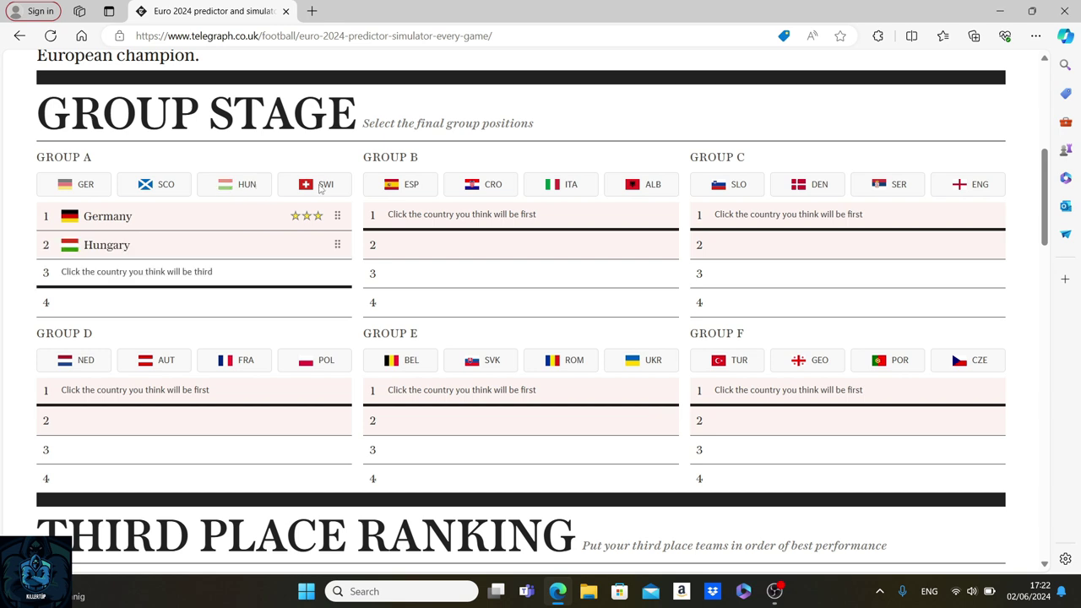
pyautogui.click(321, 189)
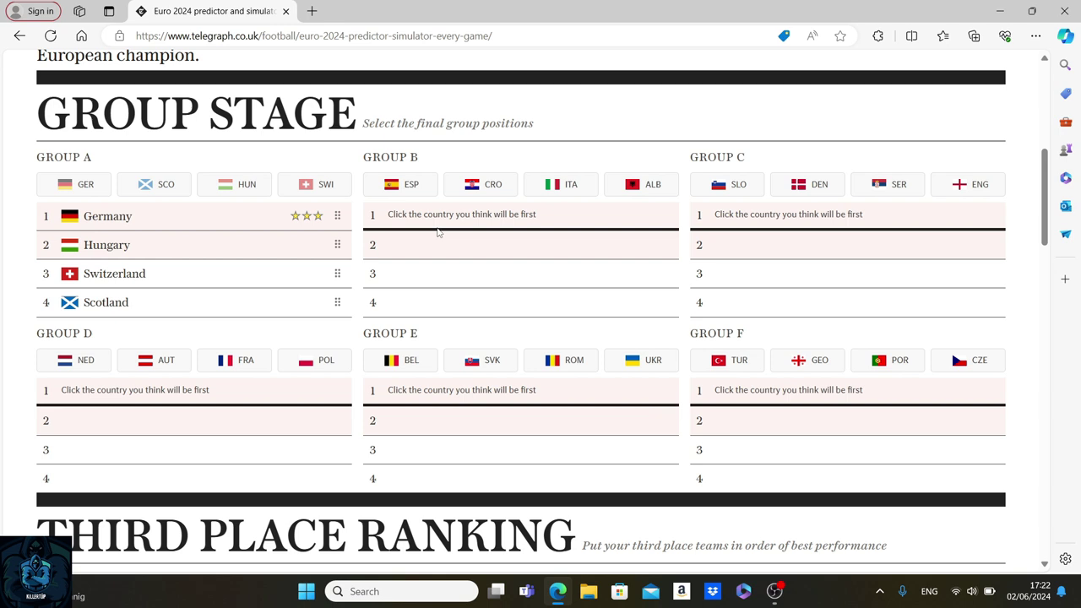
# Rank Group B with Spain first, Croatia second, Italy third and Albania fourth.
pyautogui.click(394, 187)
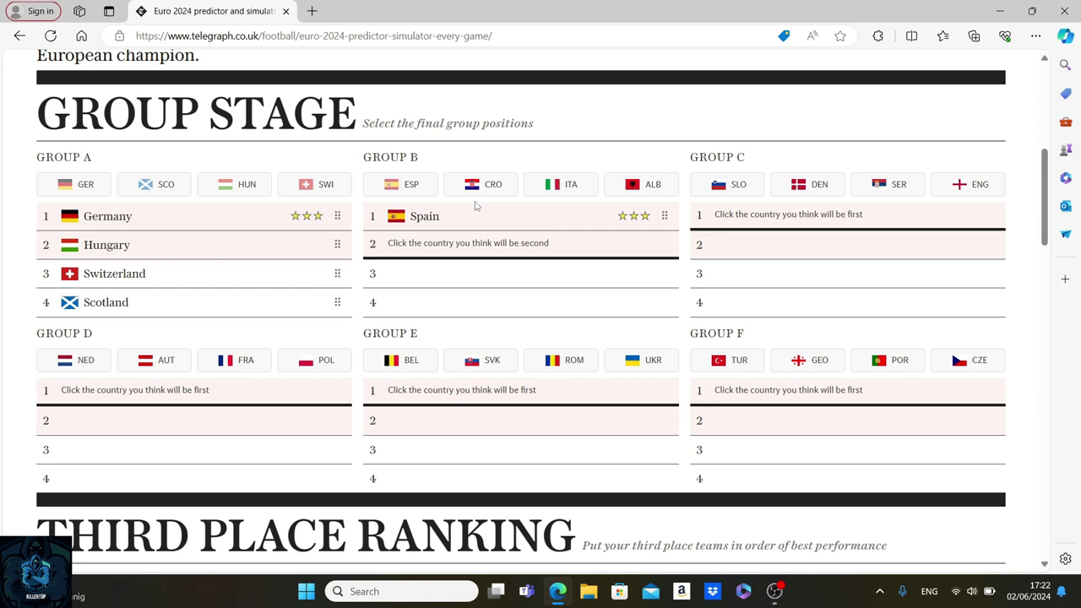
pyautogui.click(490, 180)
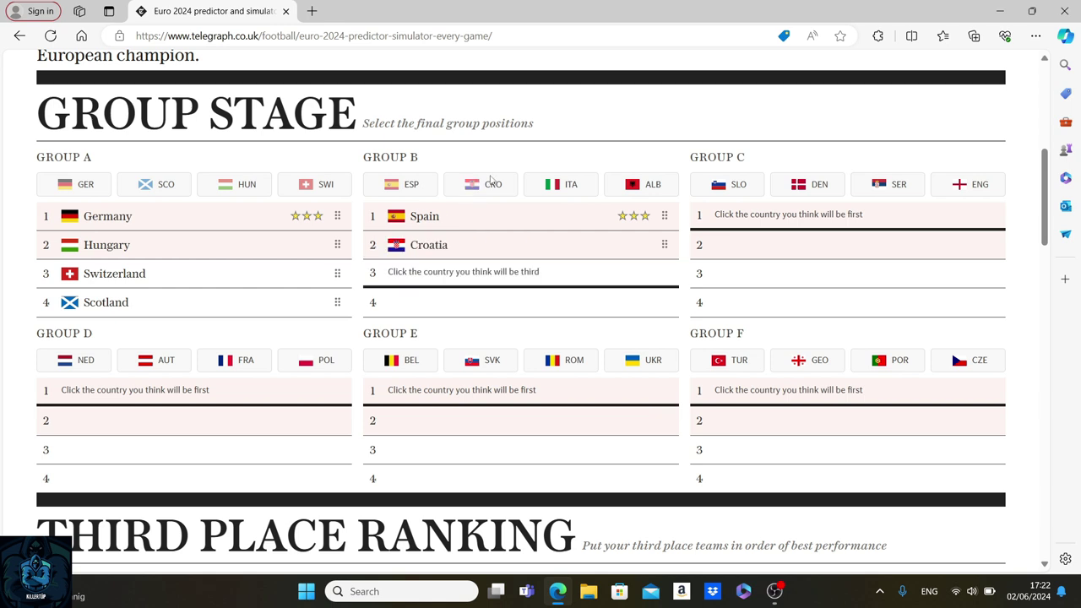
pyautogui.click(564, 189)
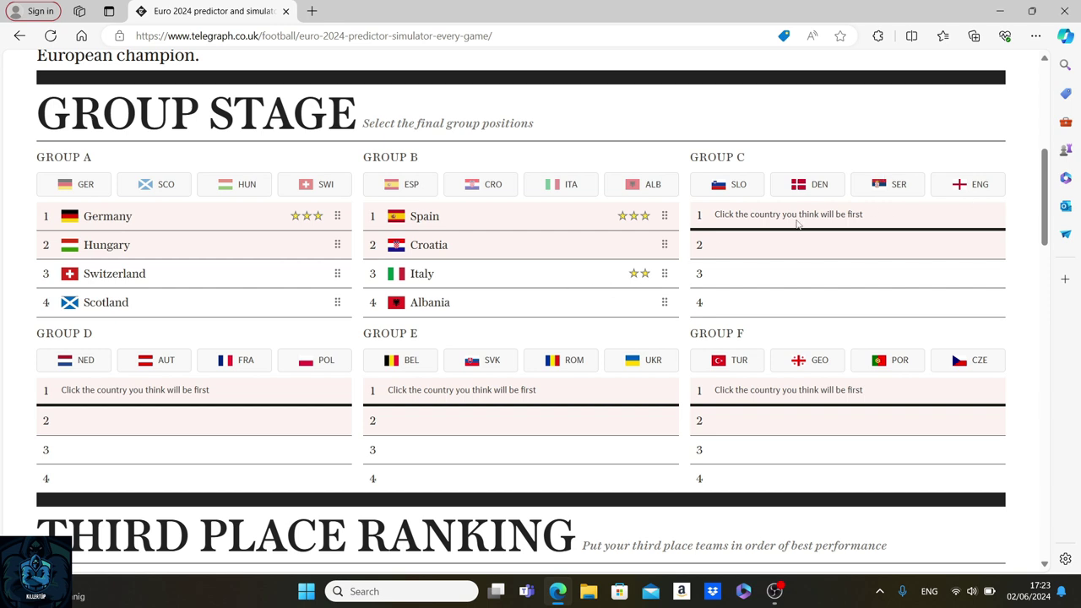
# Rank Group C with England first, Denmark second, Serbia third and Slovenia fourth.
pyautogui.click(968, 193)
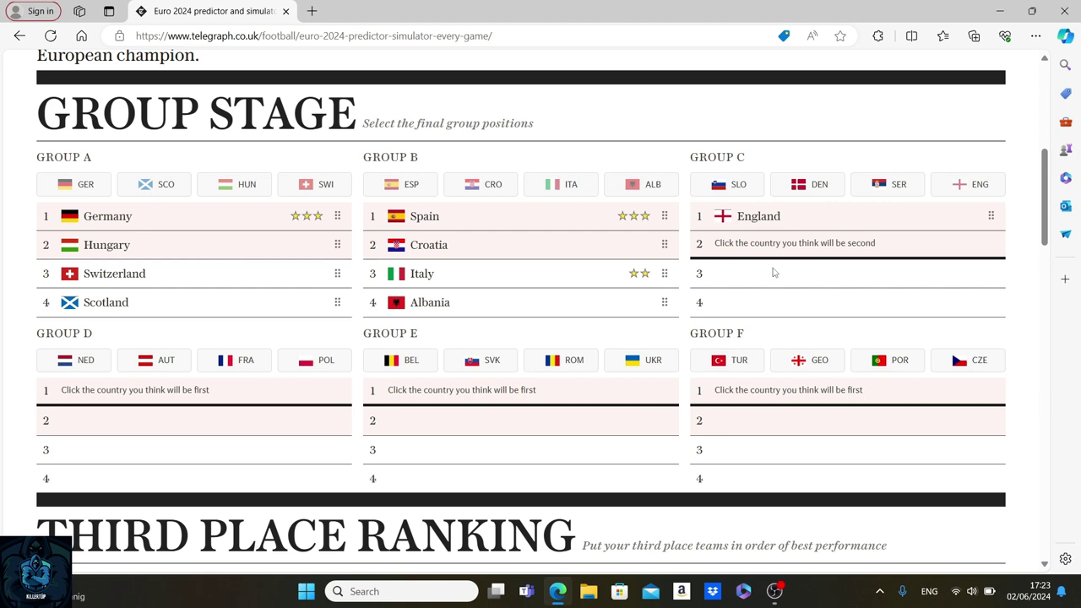
pyautogui.click(817, 184)
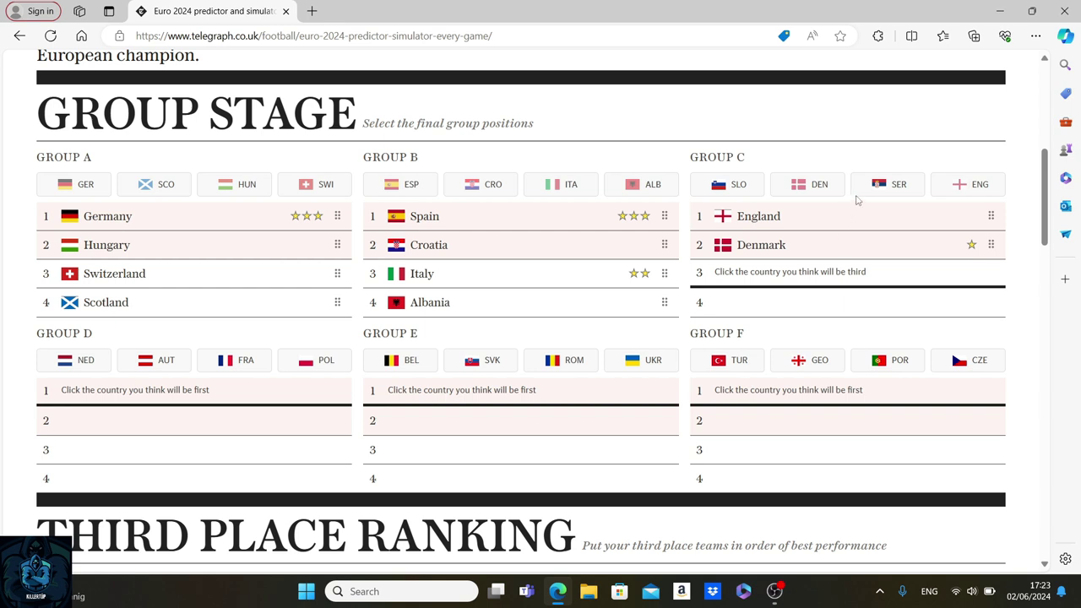
pyautogui.click(897, 192)
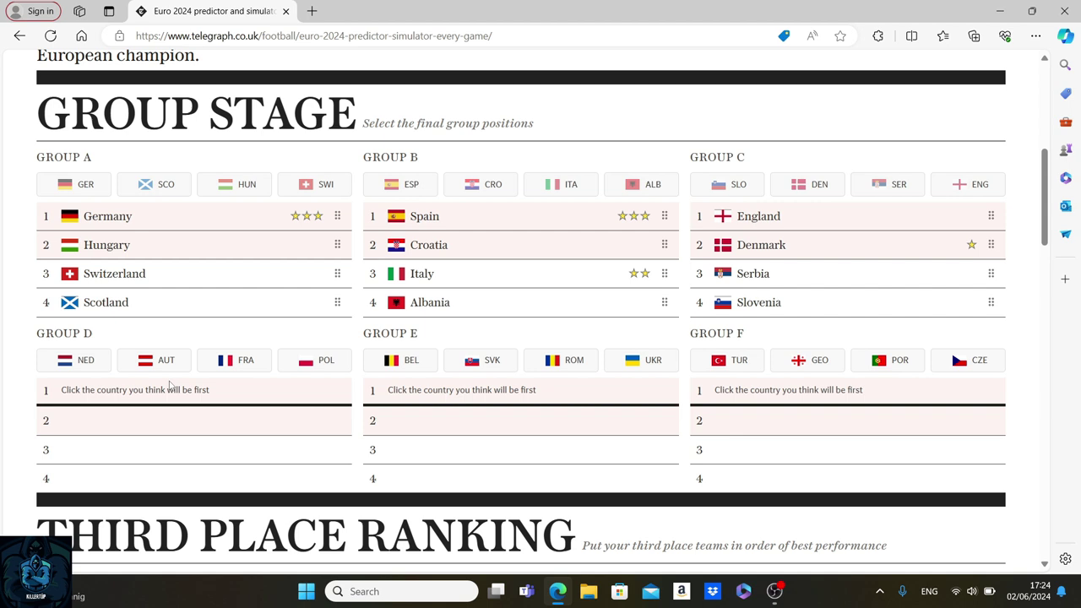
# Rank Group D with France first, Netherlands second, Austria third and Poland fourth.
pyautogui.click(240, 361)
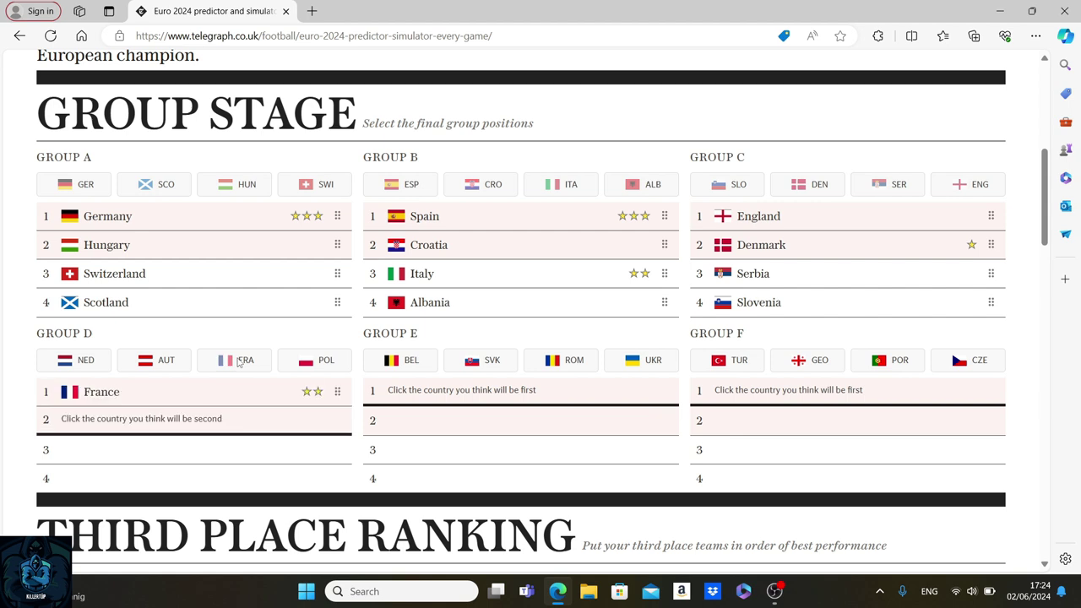
pyautogui.click(91, 361)
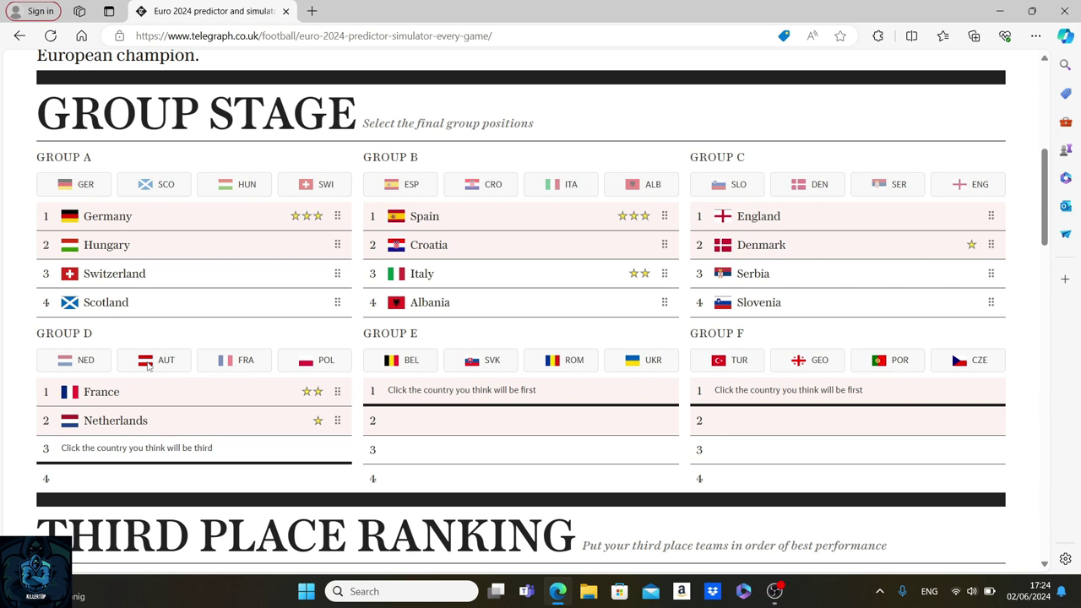
pyautogui.click(148, 362)
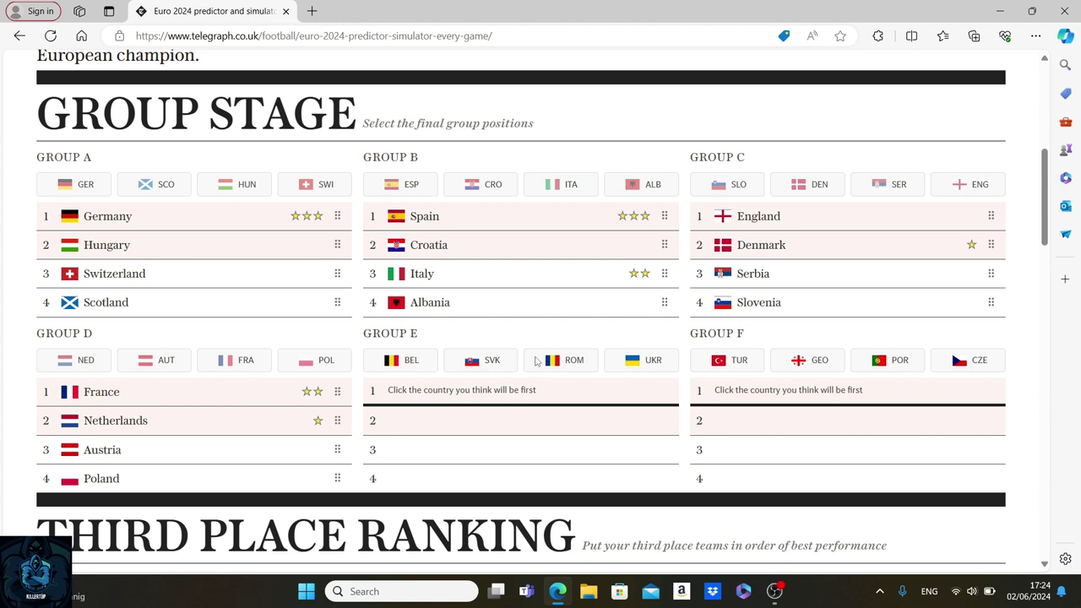
# Rank Group E with Belgium first, Ukraine second, Slovakia third and Romania fourth.
pyautogui.click(408, 365)
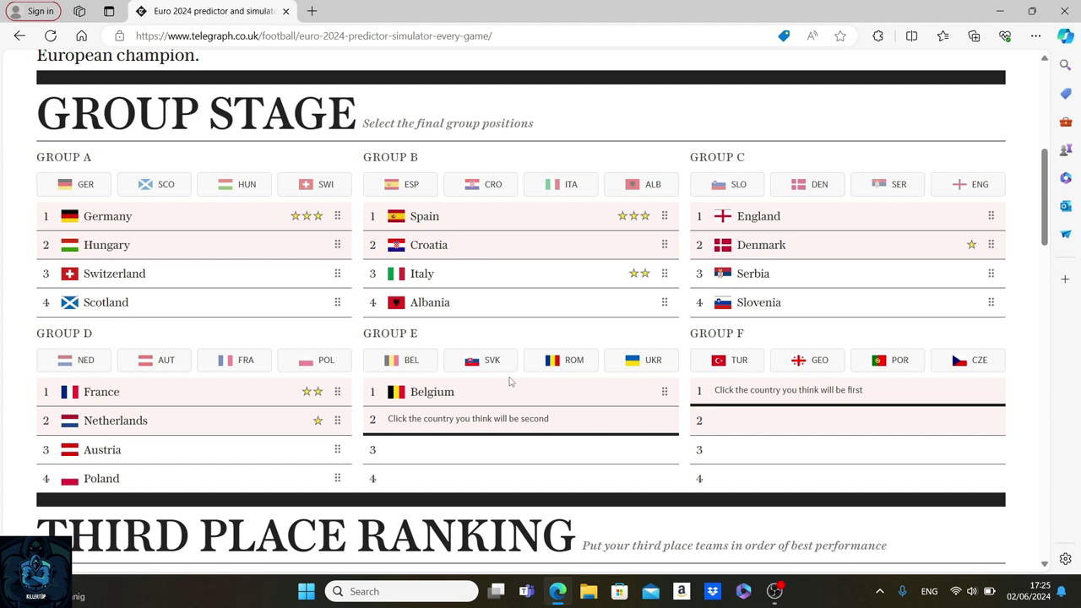
pyautogui.click(653, 361)
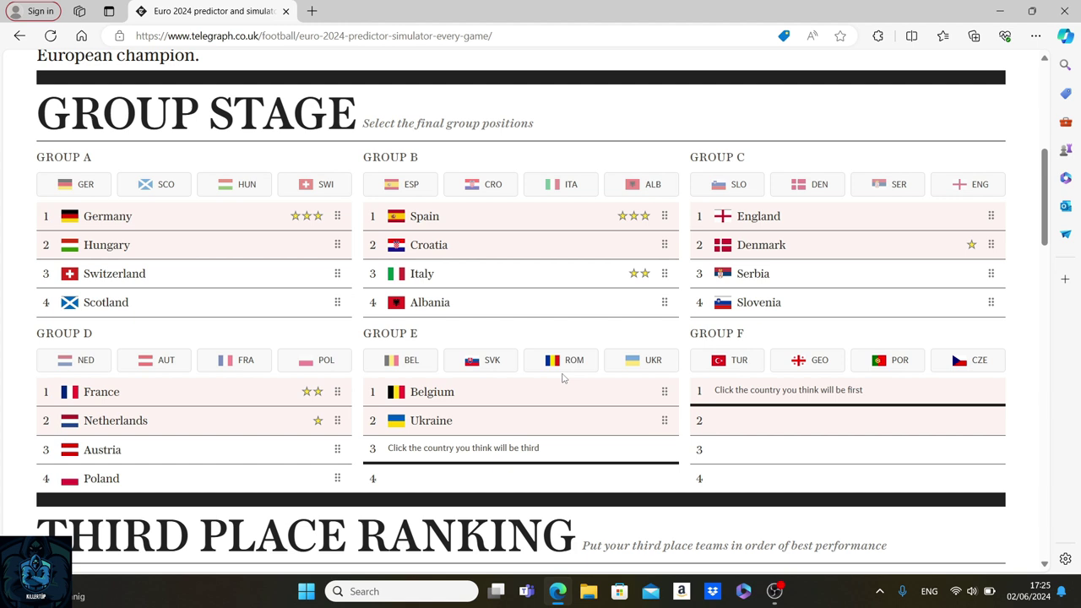
pyautogui.click(492, 363)
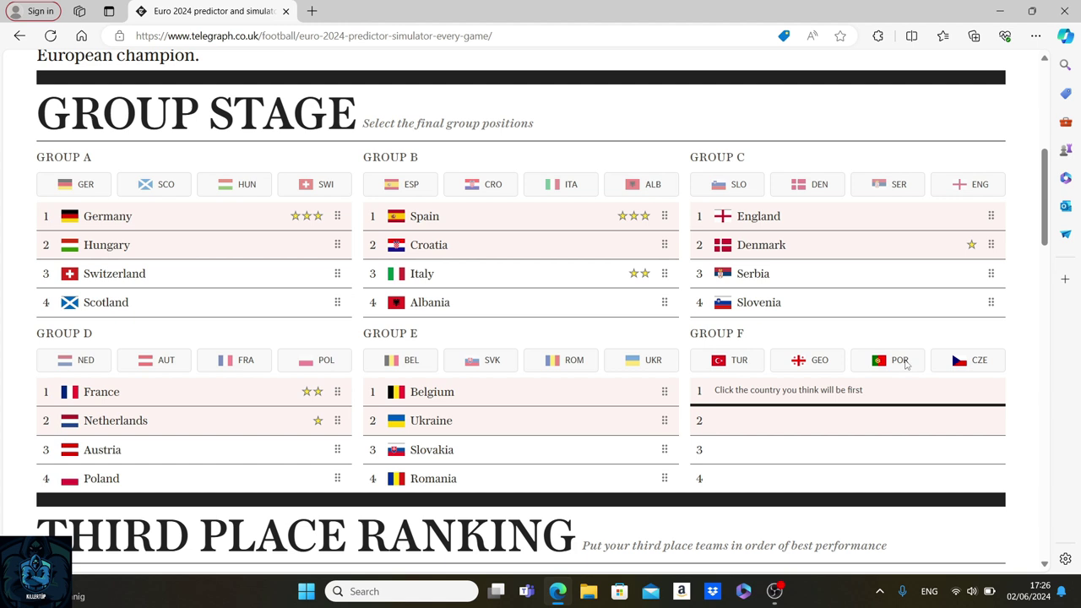
# Rank Group F with Portugal first, Czech Republic second, Turkey third and Georgia fourth.
pyautogui.click(881, 370)
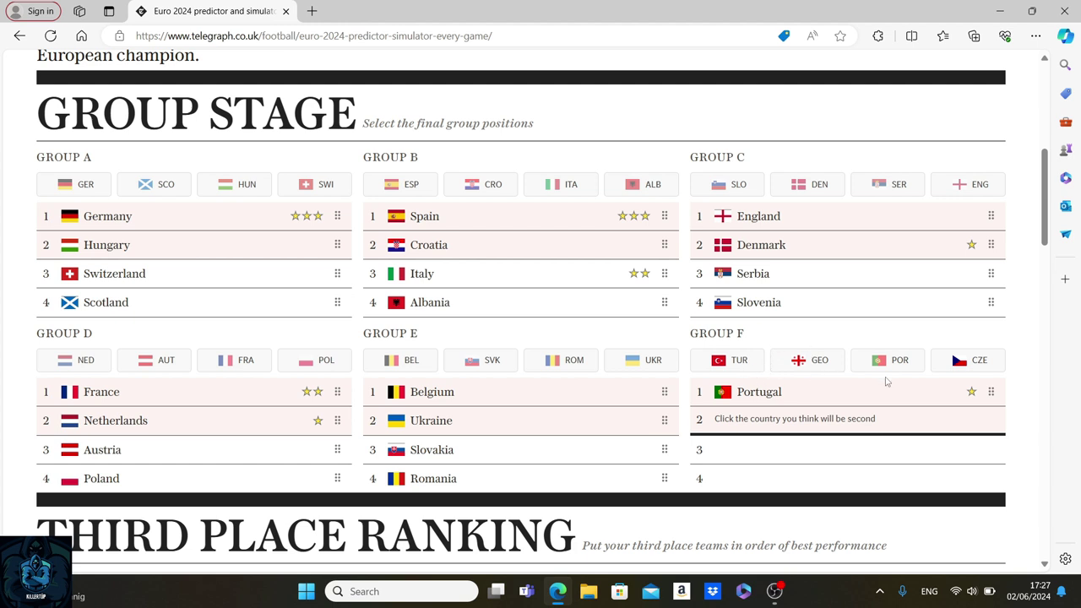
pyautogui.click(986, 368)
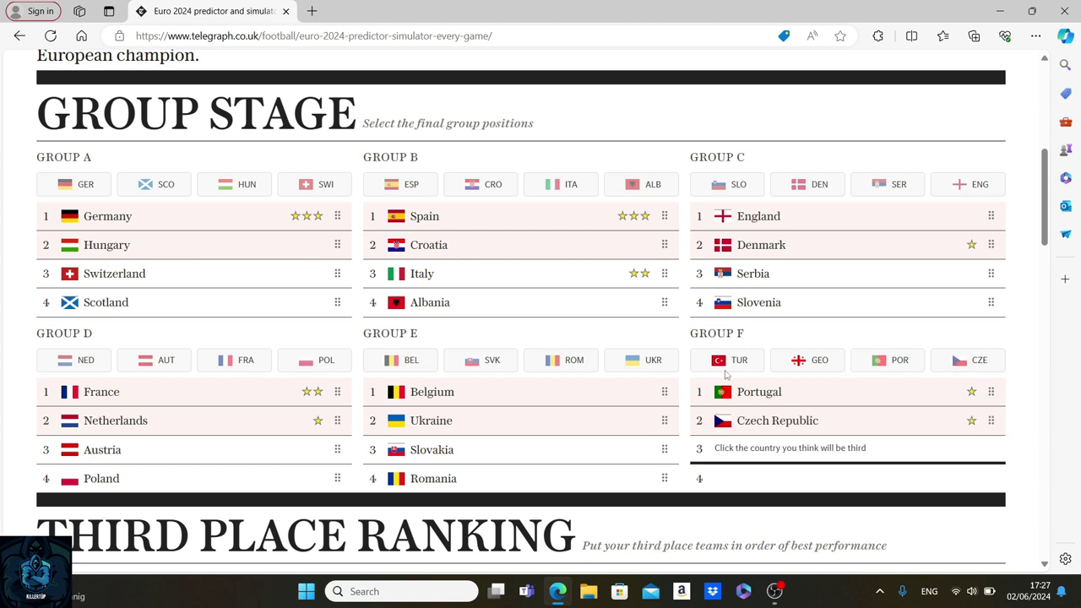
pyautogui.click(724, 369)
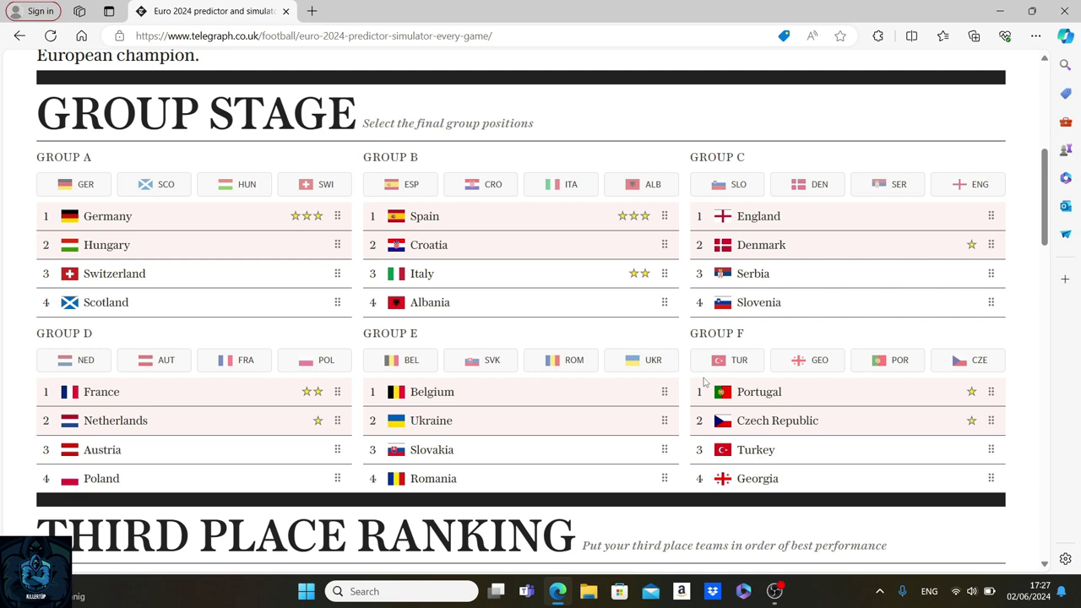
# Order the third-placed teams as Italy, Serbia, Austria, Turkey, Switzerland and Slovakia.
pyautogui.scroll(-4, 704, 383)
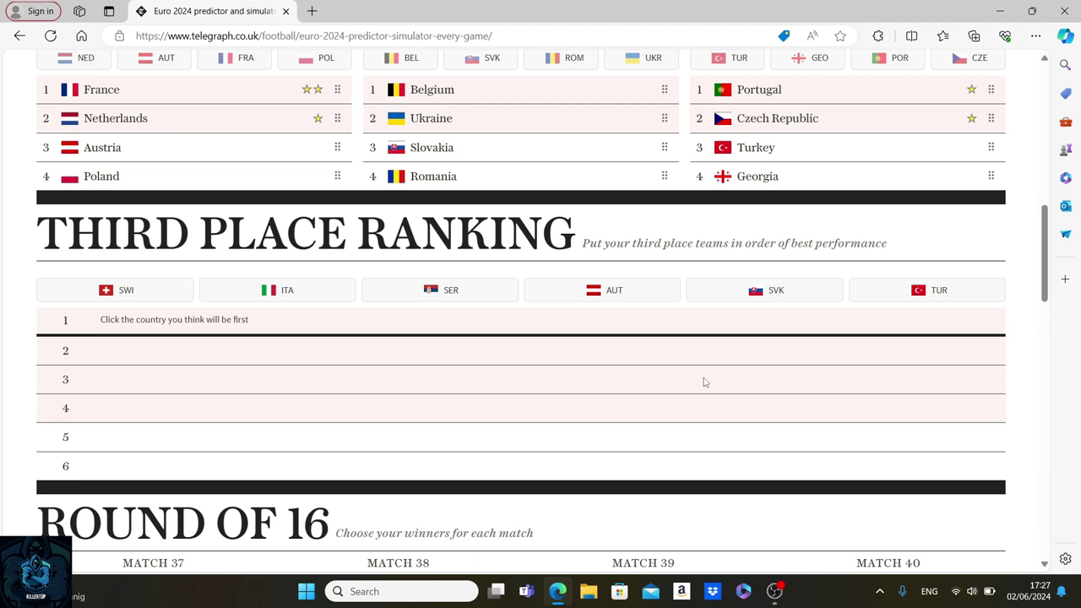
pyautogui.scroll(-1, 705, 383)
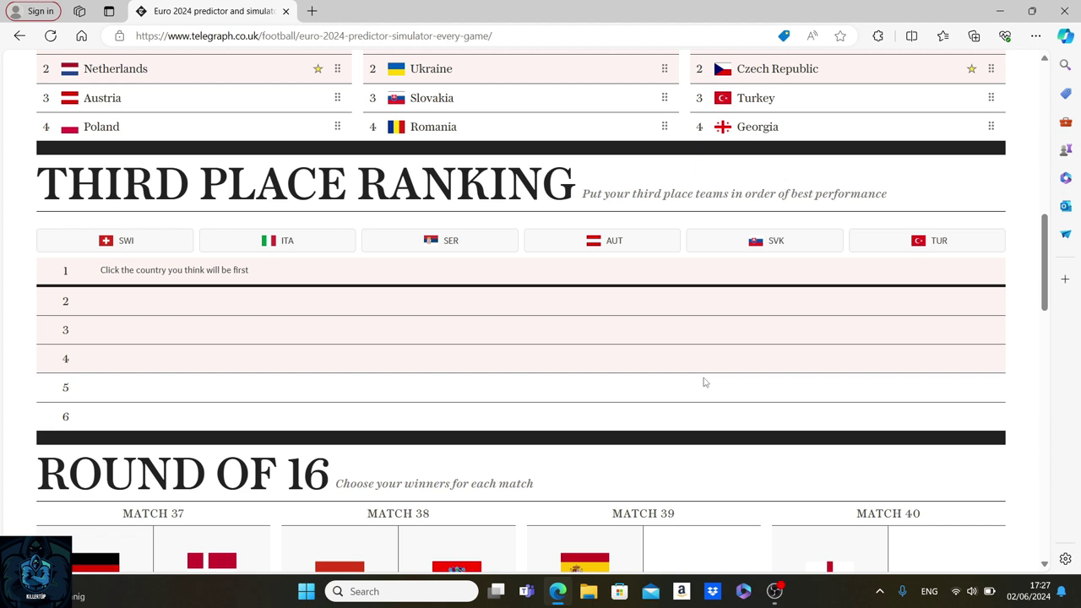
pyautogui.click(297, 255)
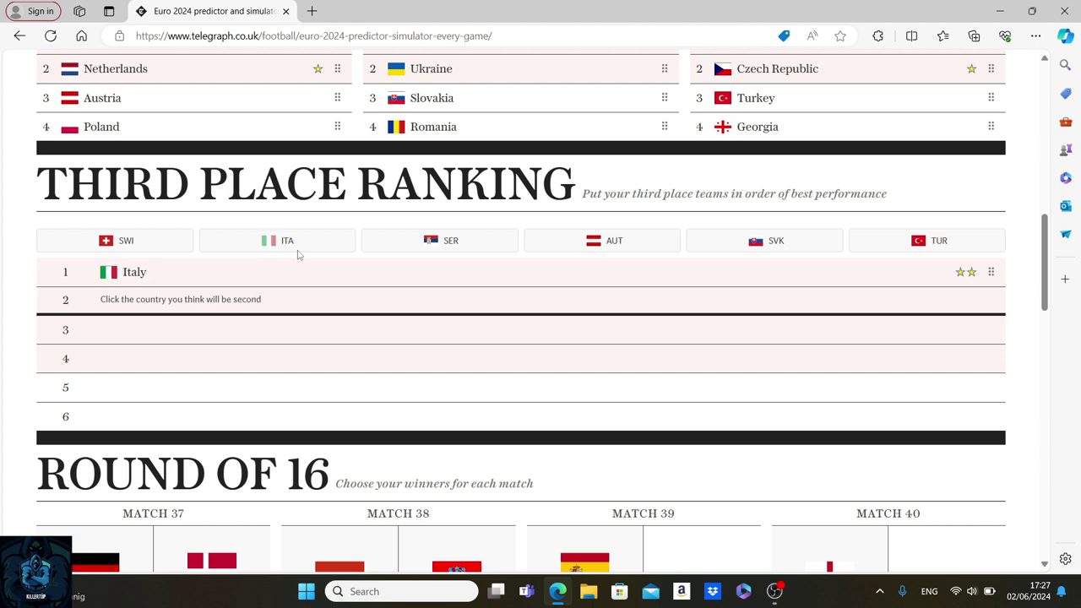
pyautogui.click(424, 247)
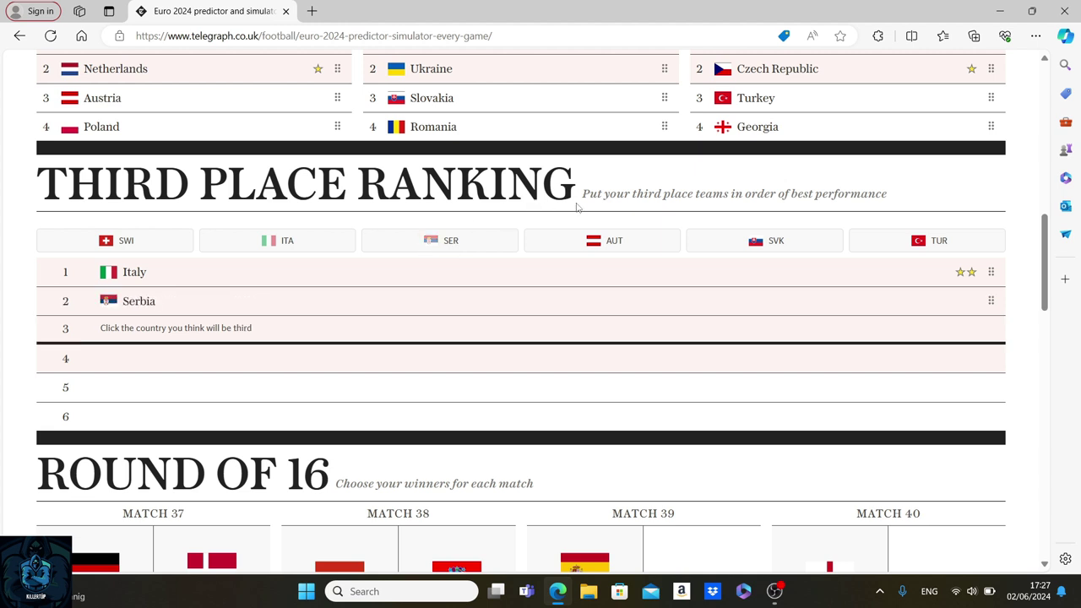
pyautogui.click(608, 251)
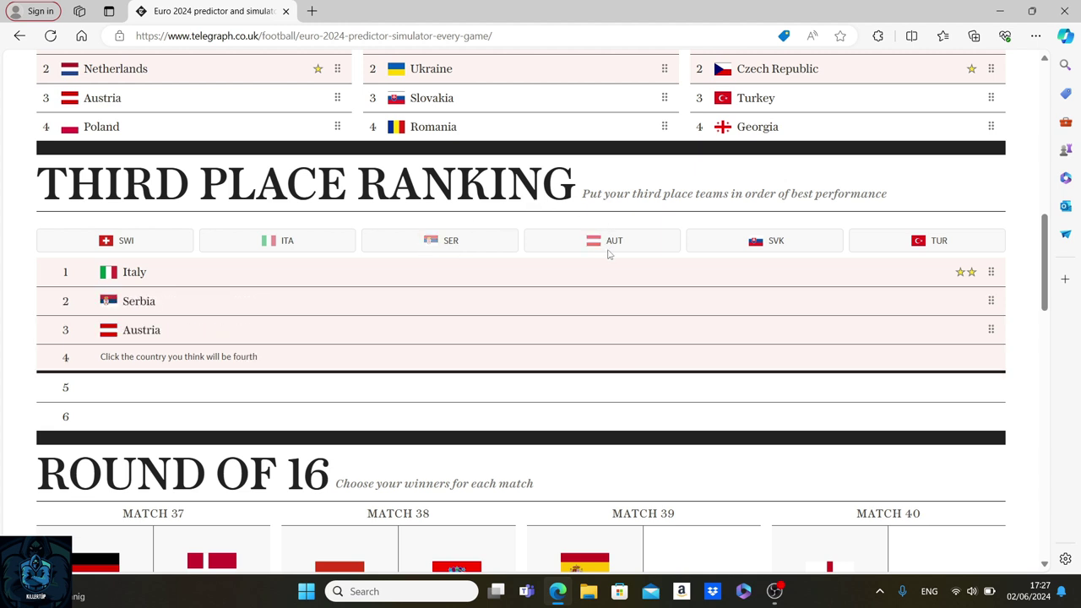
pyautogui.click(870, 249)
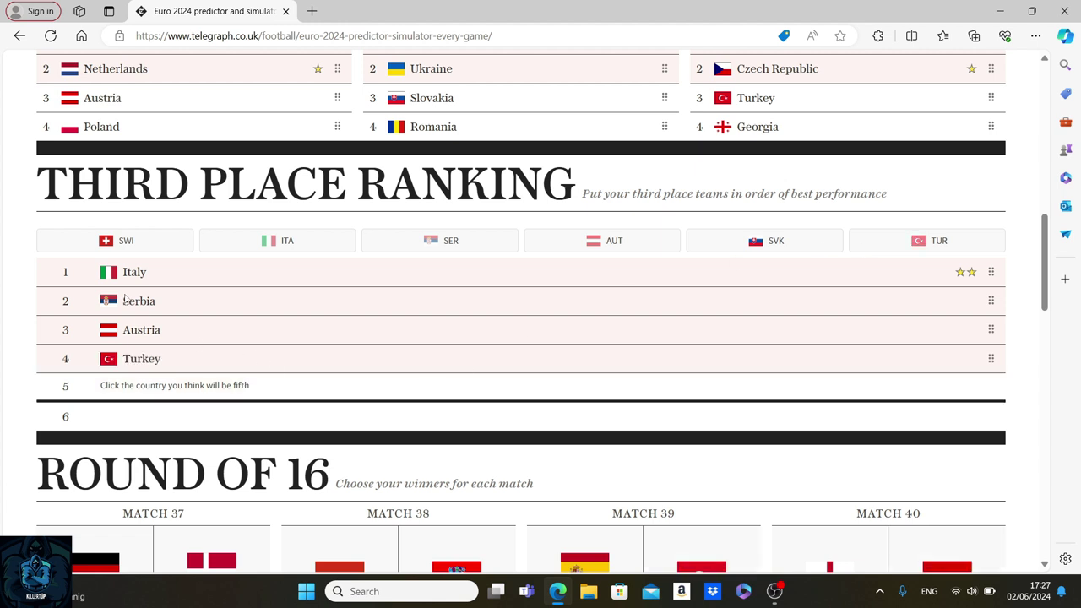
pyautogui.click(149, 248)
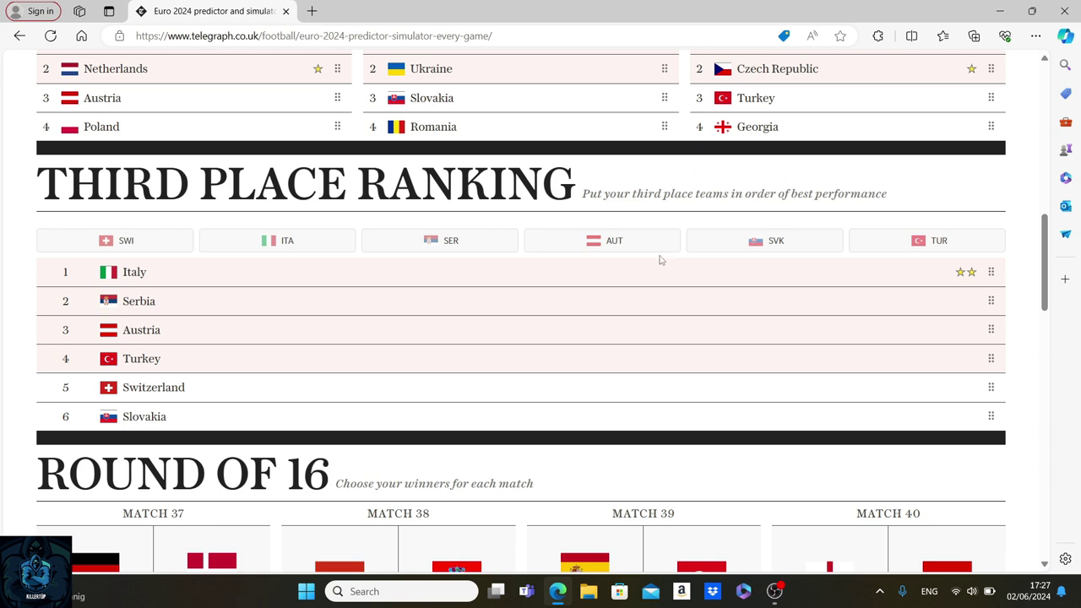
# Choose Germany over Denmark as the winner of Match 37 in the Round of 16.
pyautogui.scroll(-1, 218, 394)
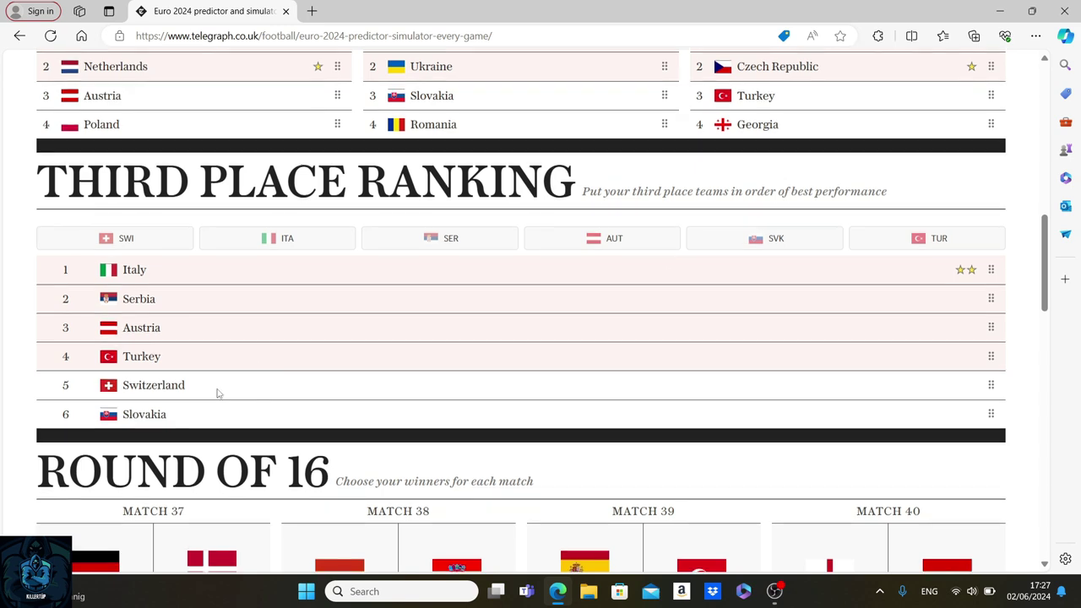
pyautogui.scroll(-2, 218, 394)
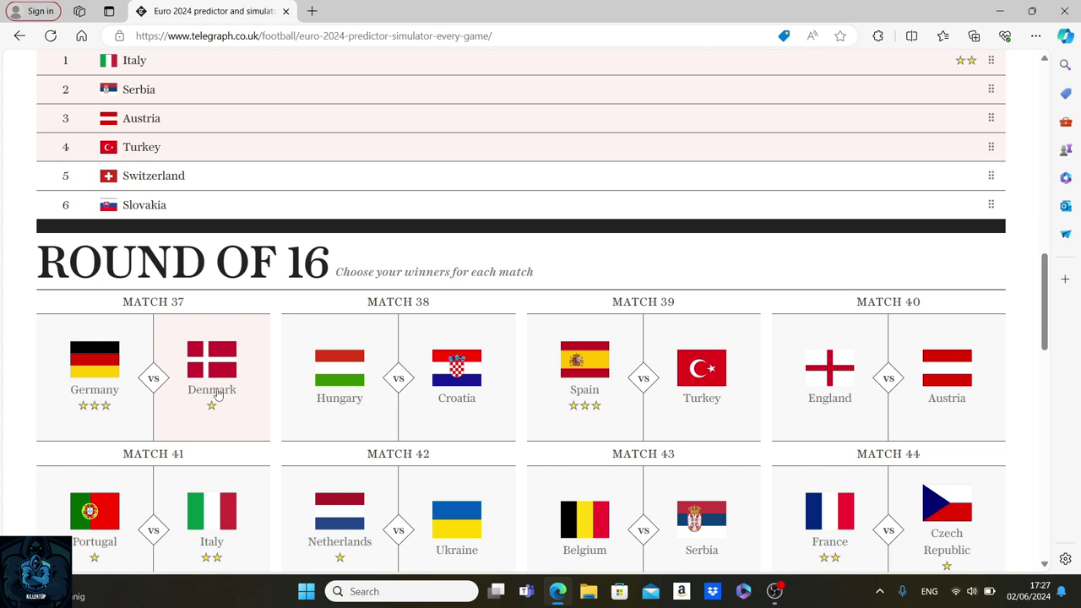
pyautogui.scroll(-1, 218, 393)
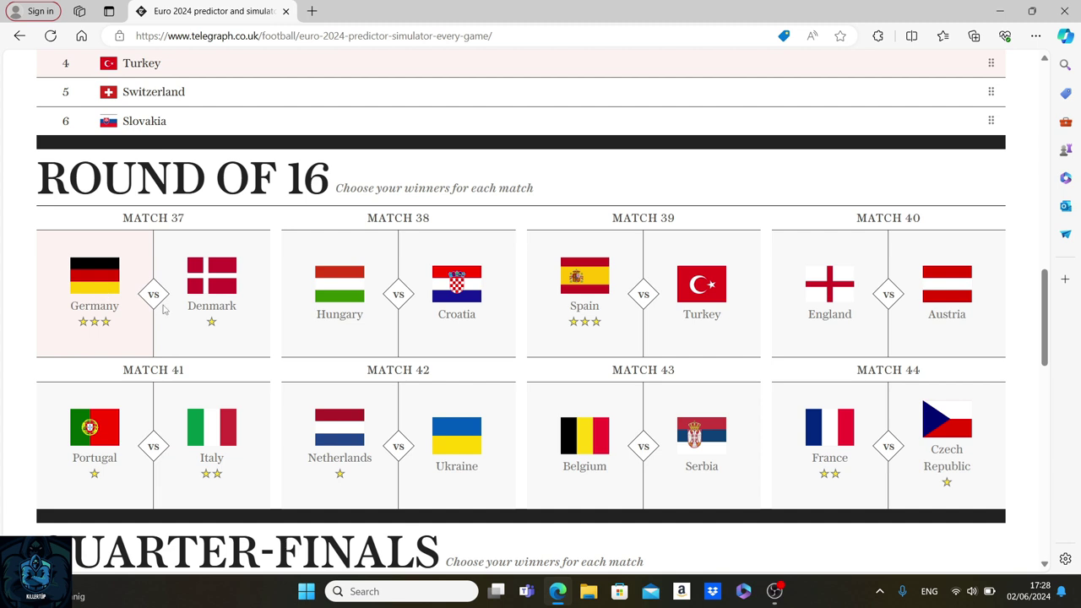
pyautogui.click(110, 312)
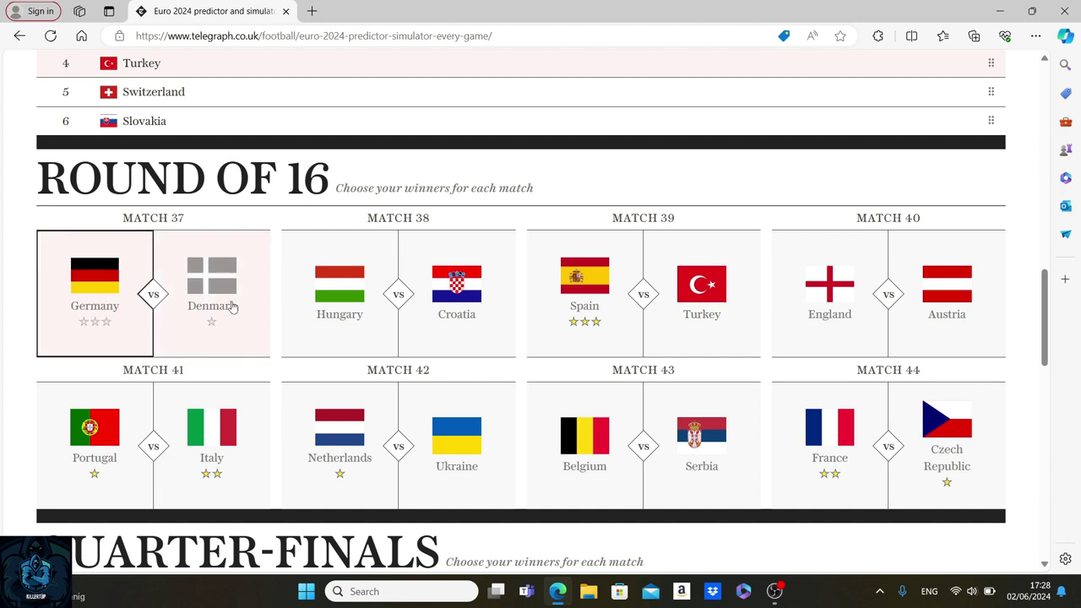